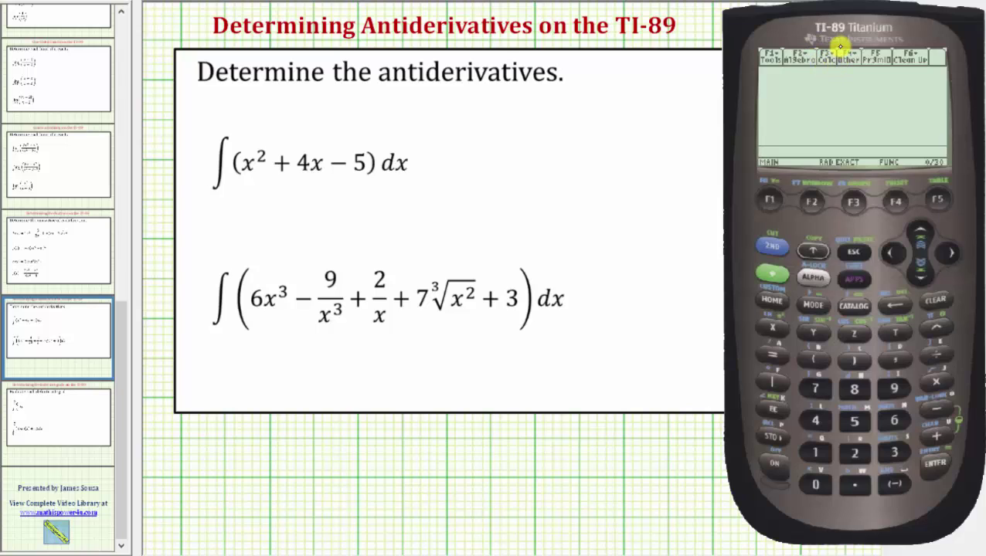
# Step: Start an integral from the calculus menu with the integrand x^2+4x-5
pyautogui.click(855, 204)
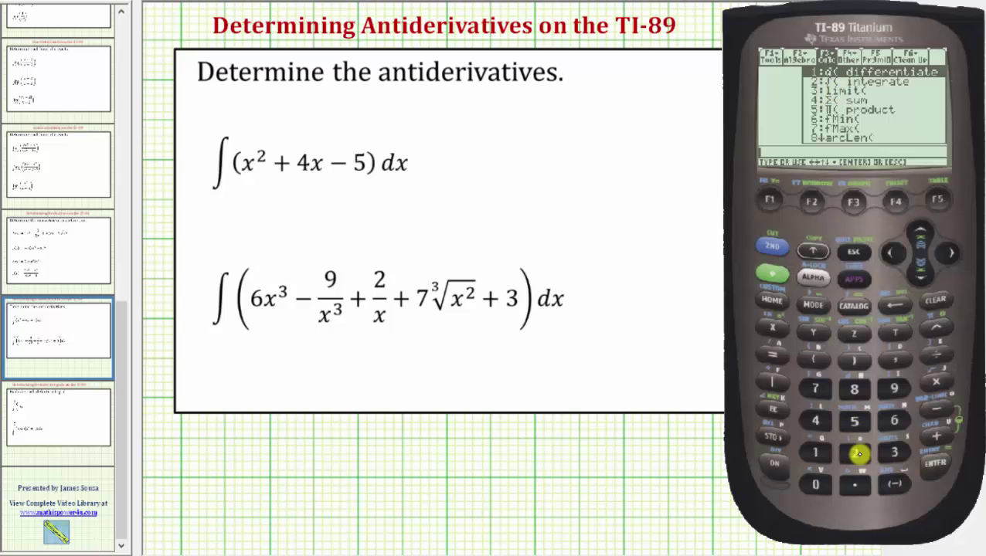
pyautogui.click(855, 454)
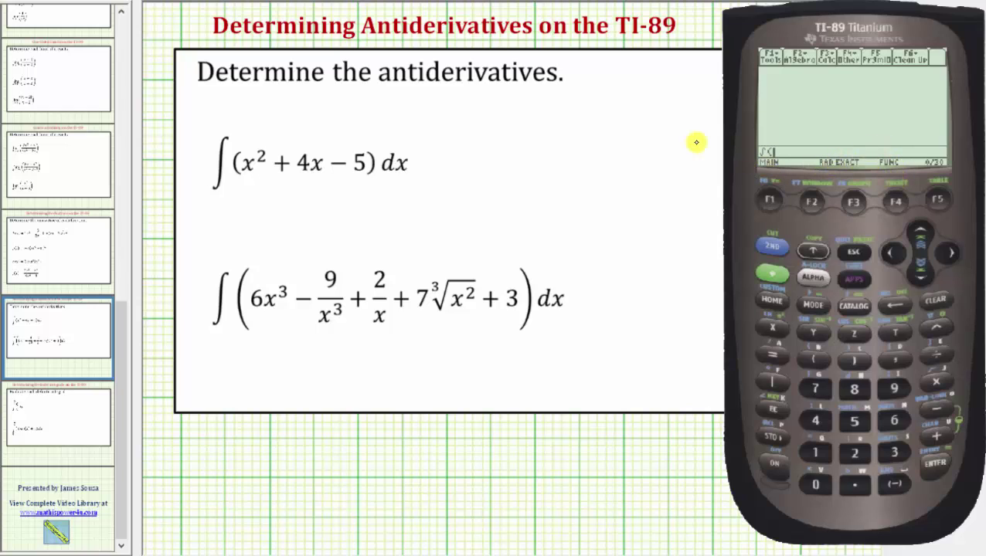
pyautogui.click(774, 329)
pyautogui.click(936, 328)
pyautogui.click(854, 453)
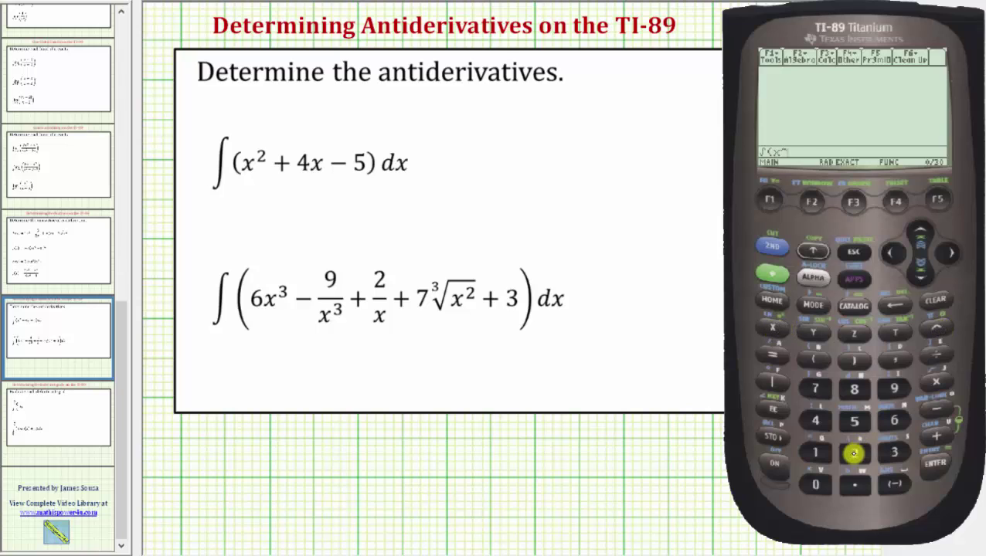
pyautogui.click(936, 437)
pyautogui.click(814, 419)
pyautogui.click(774, 329)
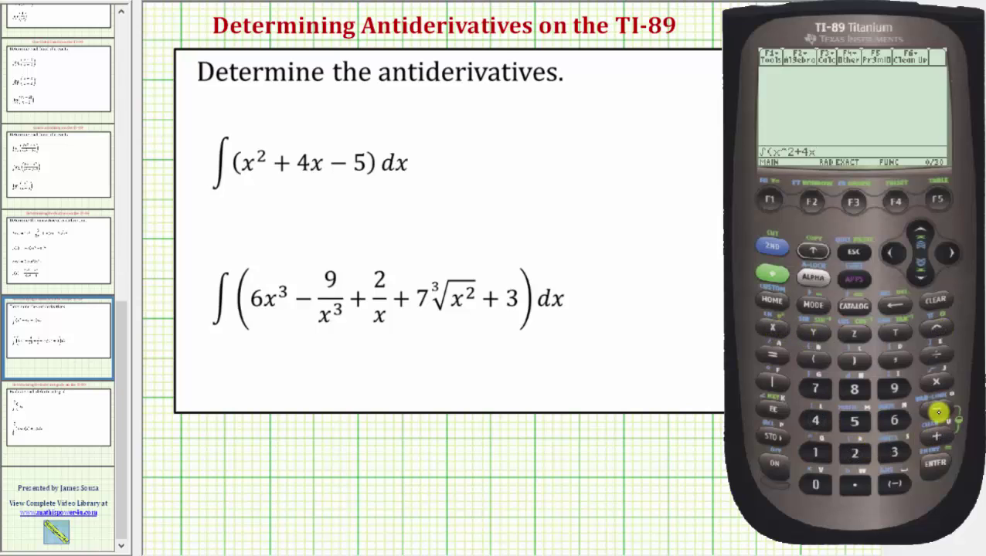
pyautogui.click(937, 411)
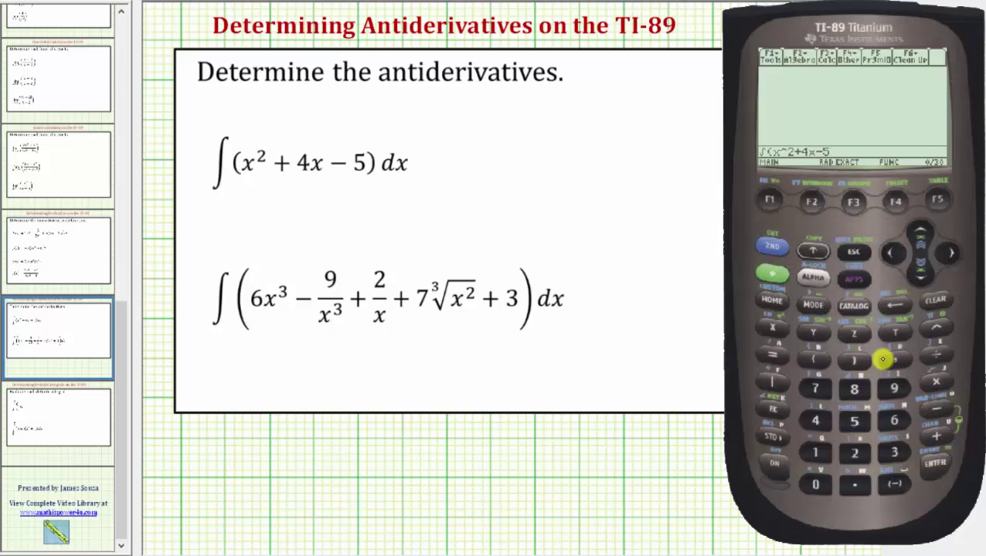
# Step: Integrate with respect to x and evaluate, giving x^3/3 + 2x^2 - 5x
pyautogui.click(895, 360)
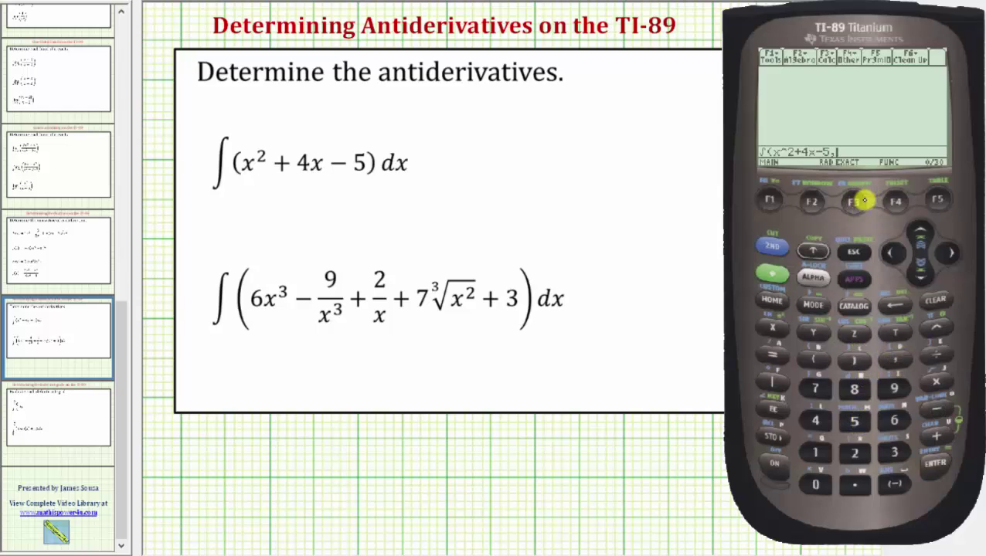
pyautogui.click(777, 330)
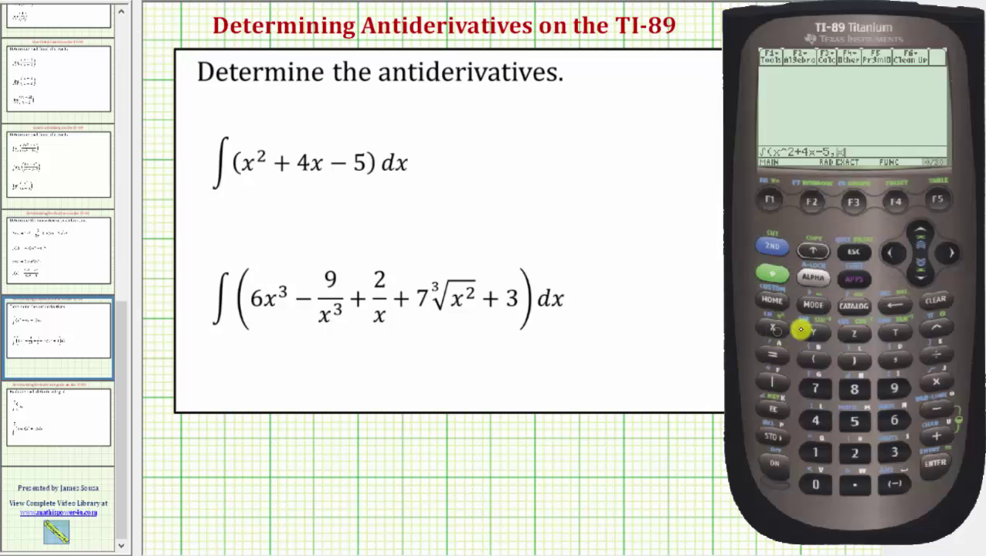
pyautogui.click(854, 360)
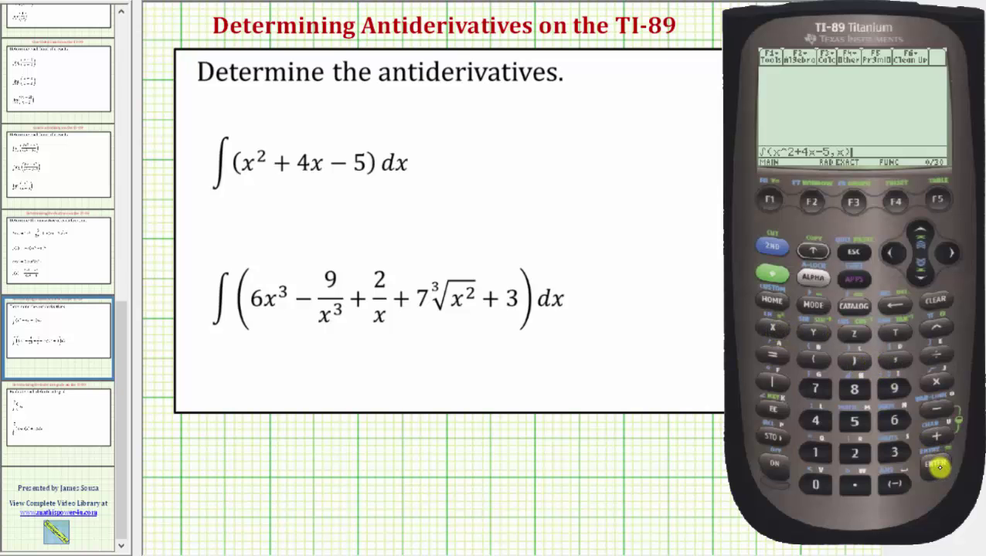
pyautogui.click(937, 467)
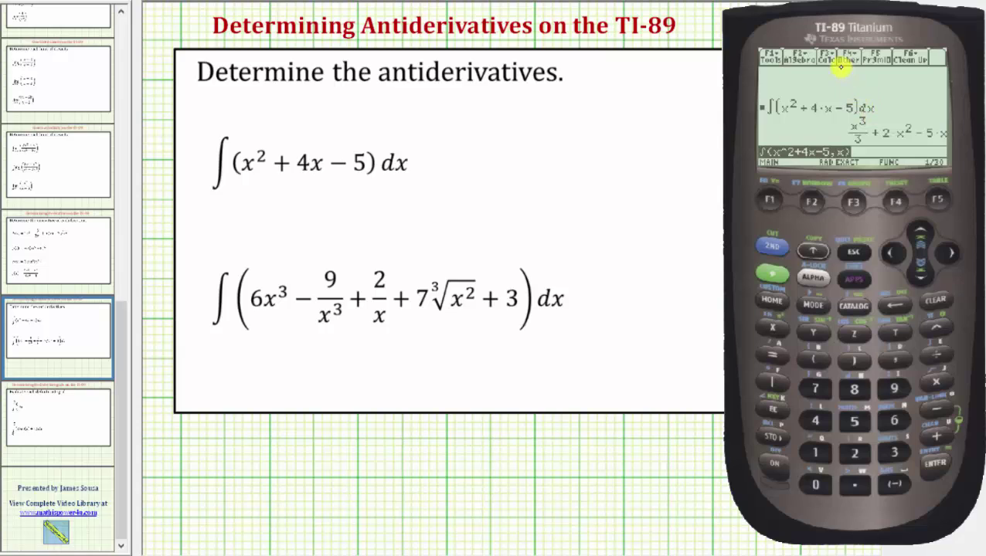
# Step: Differentiate the pasted answer x³/3 + 2x² − 5x with respect to x, returning x² + 4x − 5
pyautogui.click(852, 205)
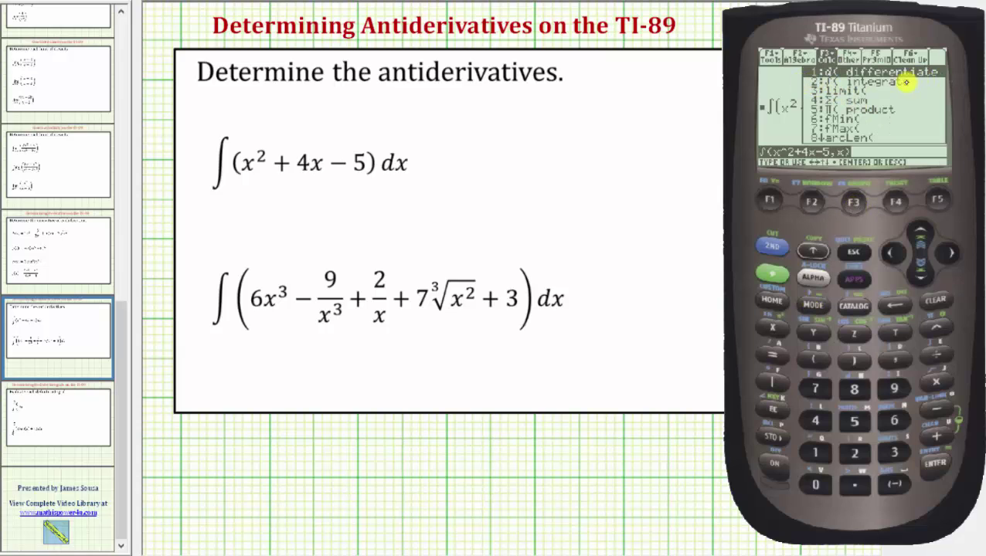
pyautogui.click(825, 449)
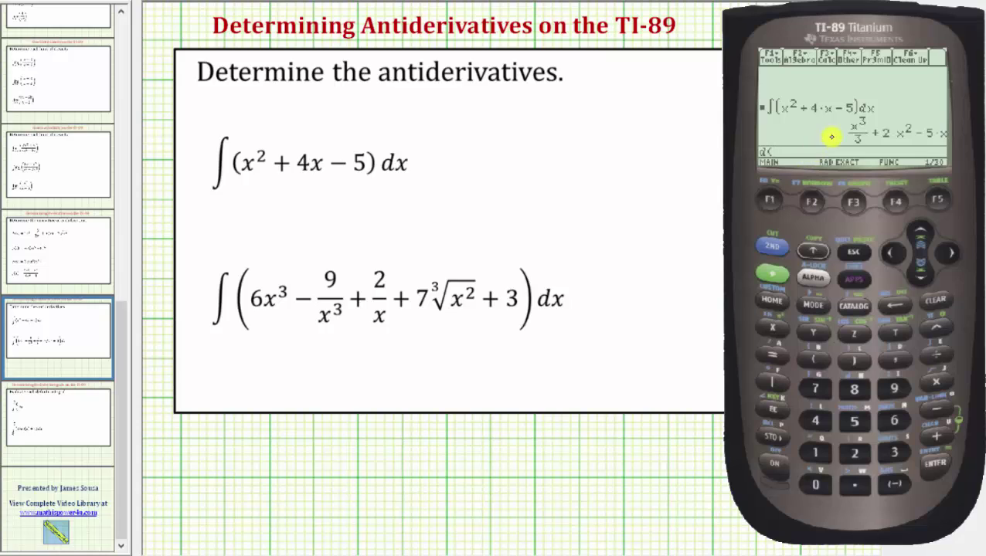
pyautogui.click(919, 231)
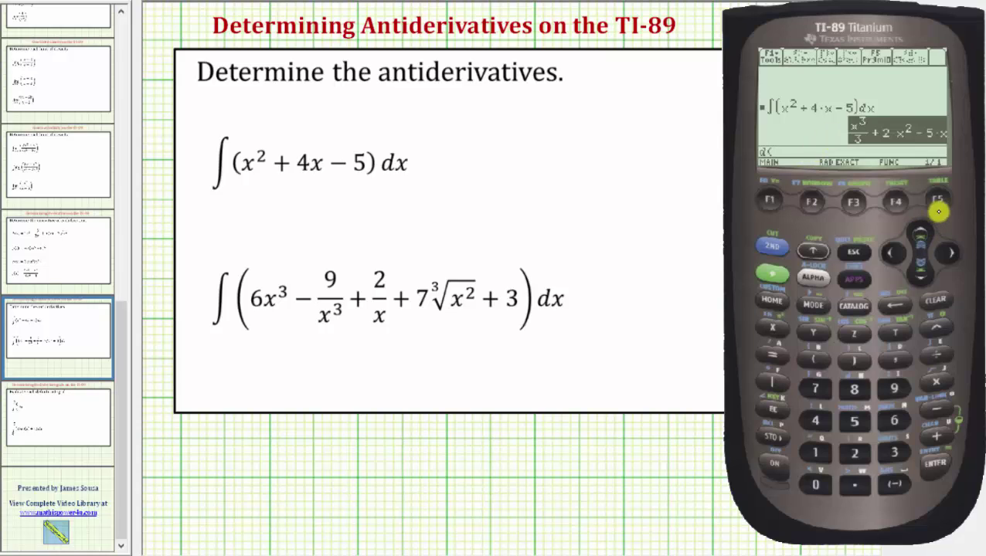
pyautogui.click(936, 464)
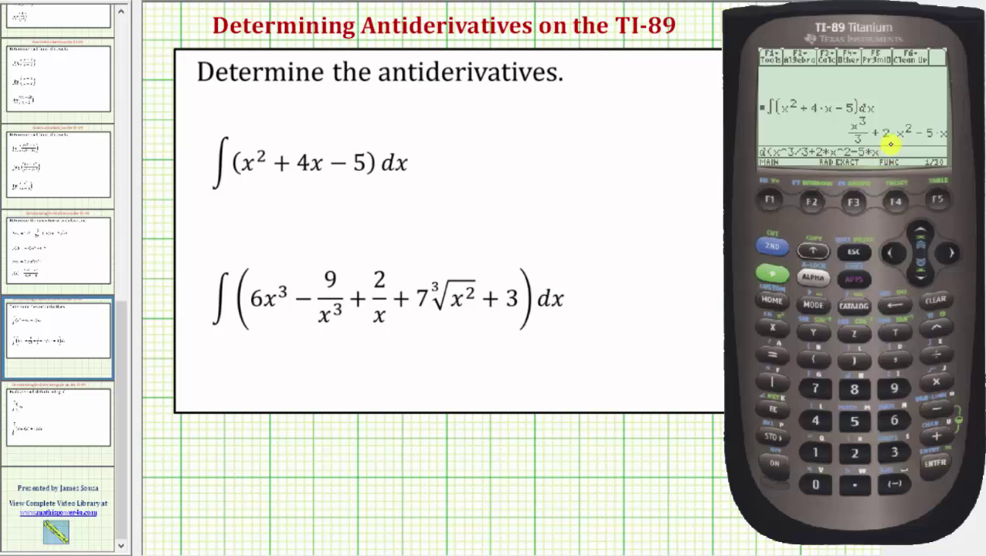
pyautogui.click(896, 361)
pyautogui.click(787, 329)
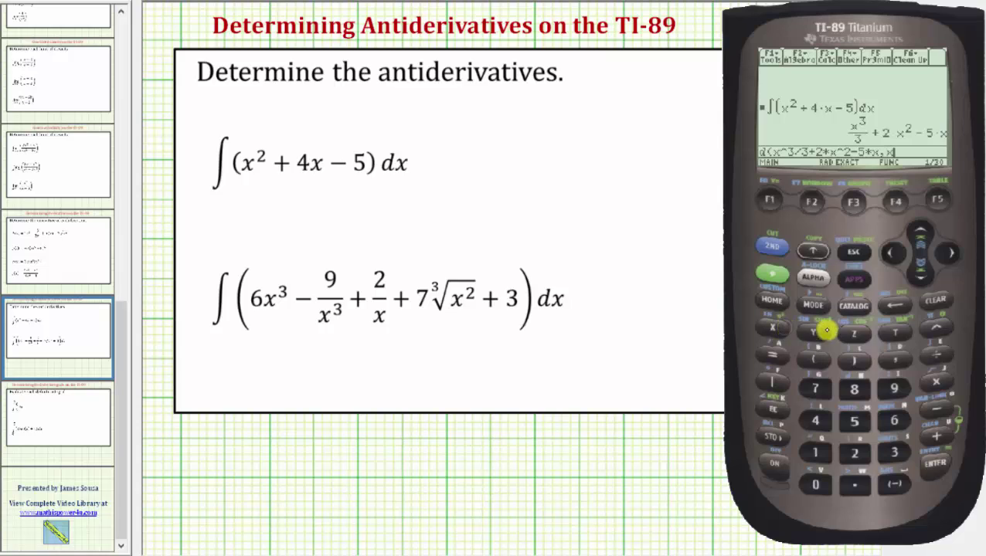
pyautogui.click(858, 367)
pyautogui.click(934, 464)
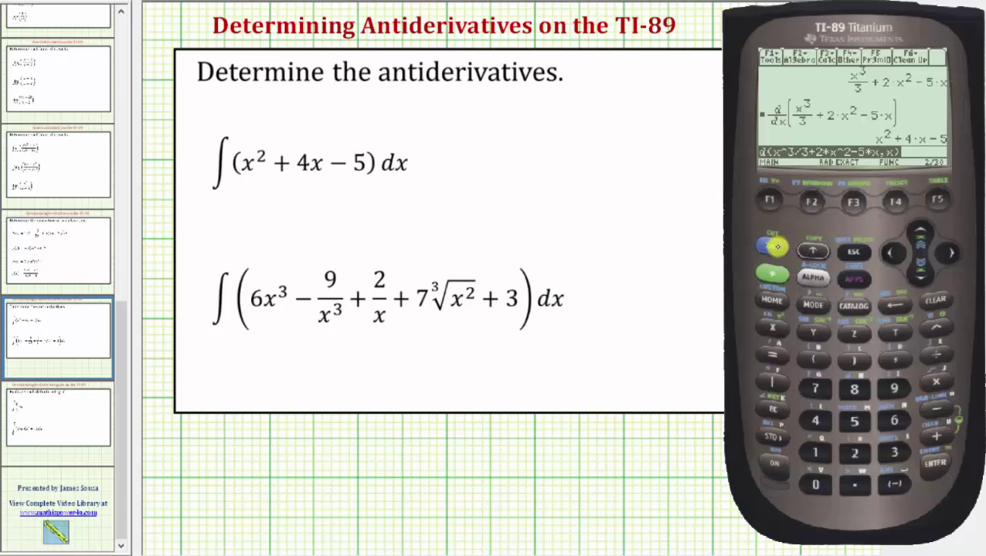
# Step: Clear the entry line and begin the integrand with 6x^3 − 9/x^3
pyautogui.press('Delete')
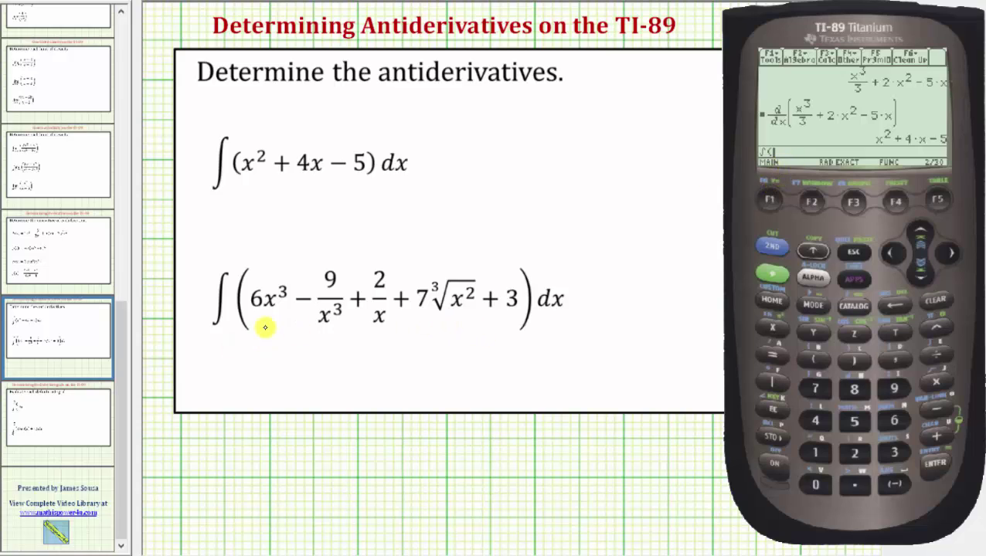
pyautogui.click(895, 420)
pyautogui.click(772, 327)
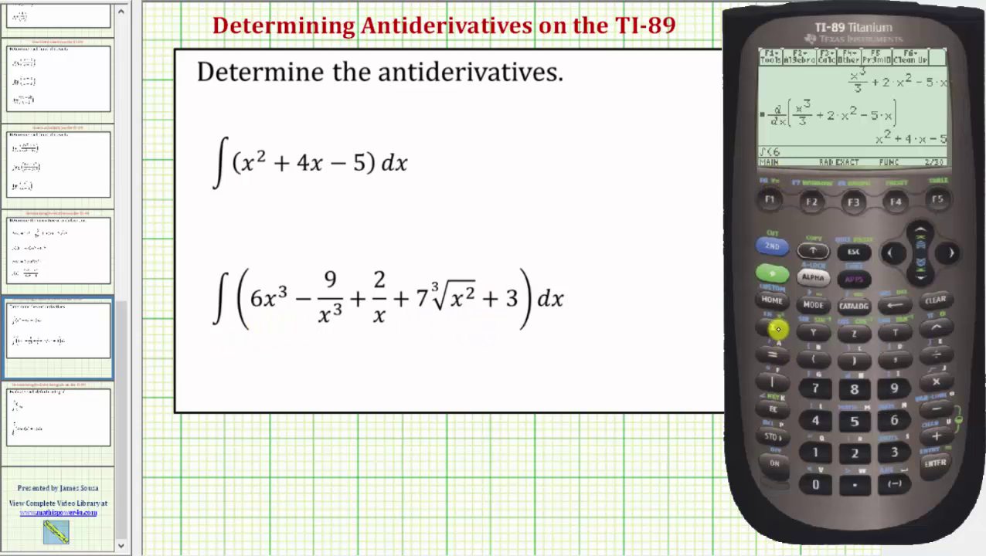
pyautogui.click(936, 327)
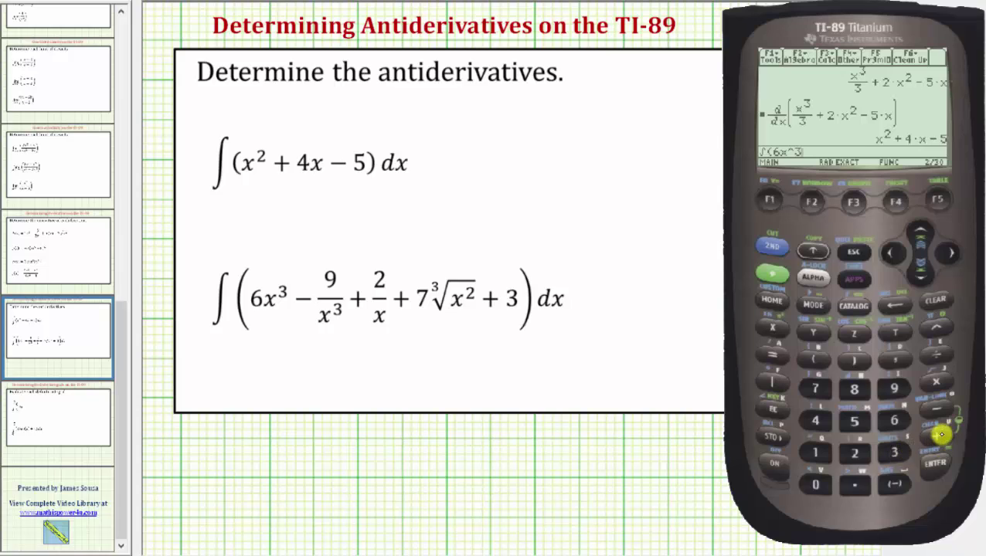
pyautogui.click(936, 407)
pyautogui.click(894, 386)
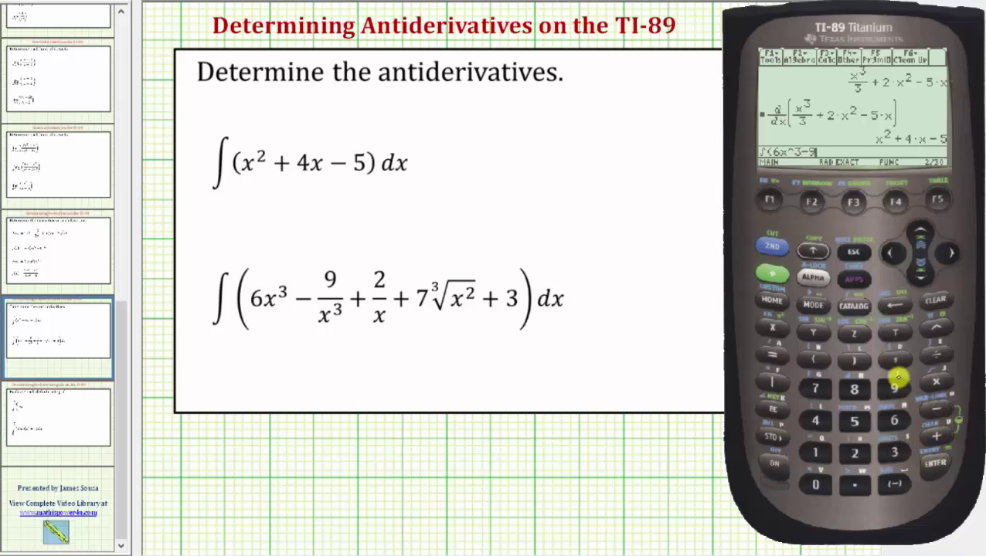
pyautogui.click(936, 354)
pyautogui.click(772, 328)
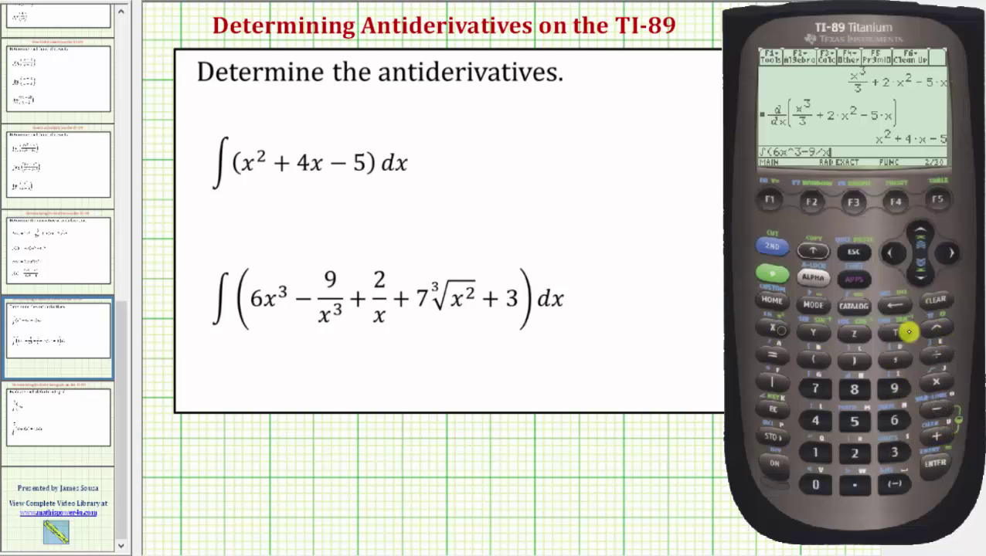
pyautogui.click(936, 329)
pyautogui.click(894, 451)
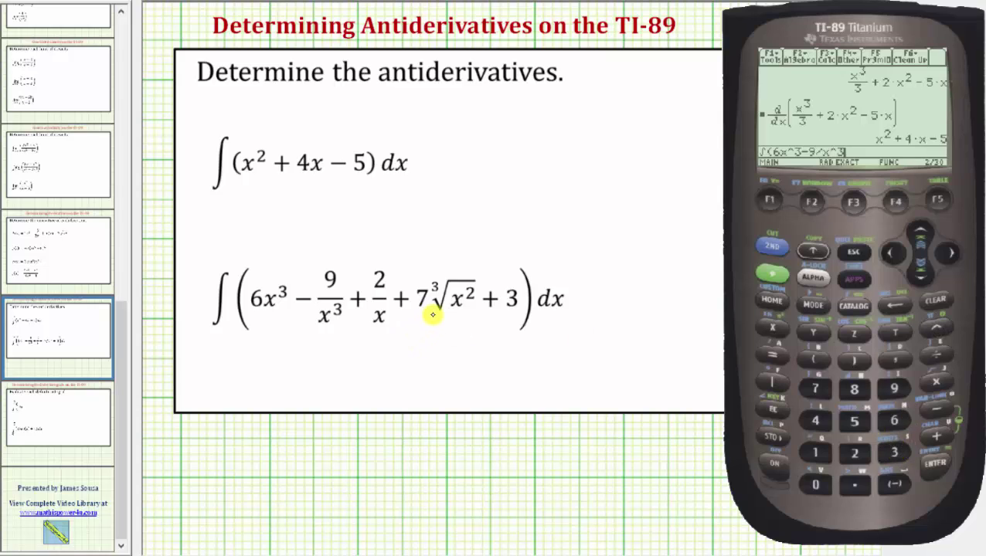
# Step: Add the terms 2/x and 7x^(2/3) to the integrand
pyautogui.click(936, 434)
pyautogui.click(854, 453)
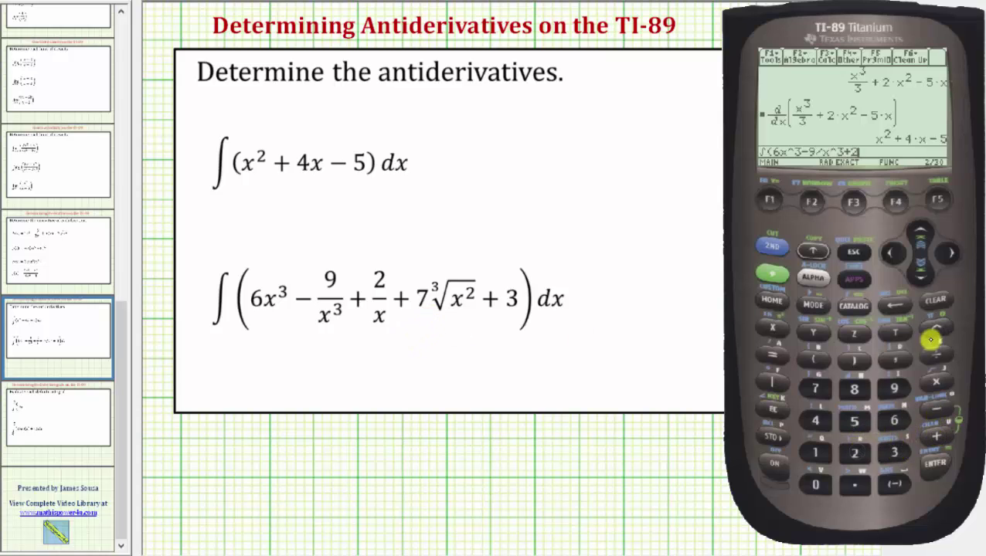
pyautogui.click(937, 356)
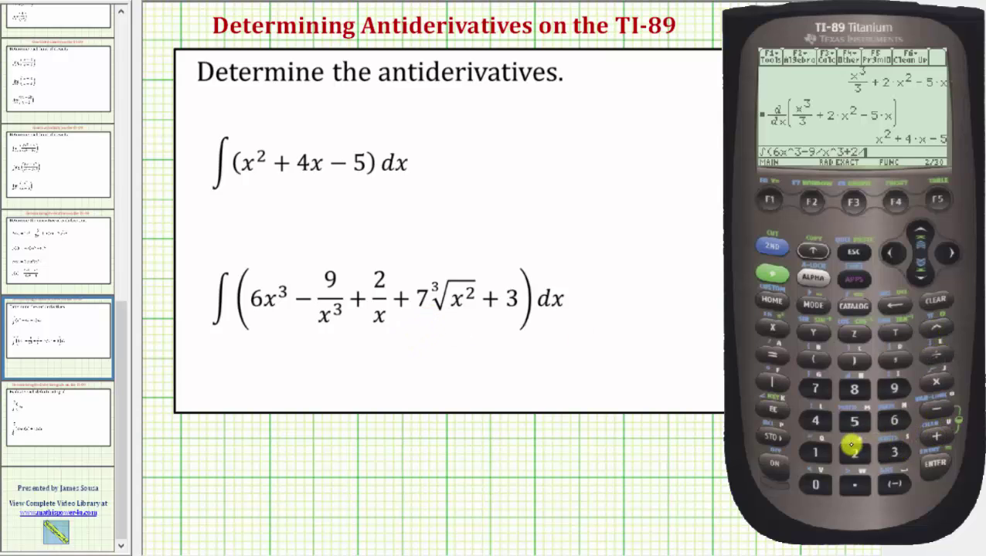
pyautogui.click(772, 328)
pyautogui.click(936, 435)
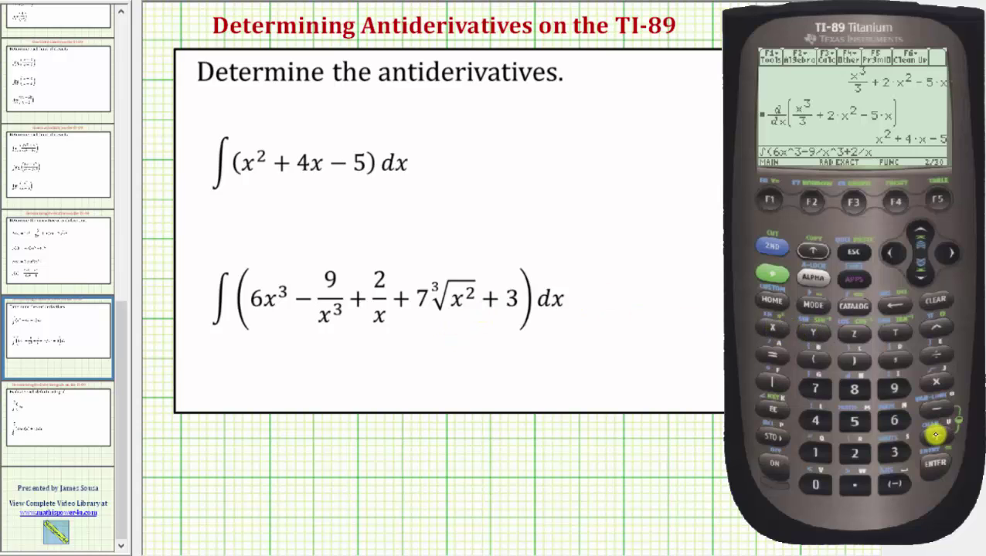
pyautogui.click(816, 390)
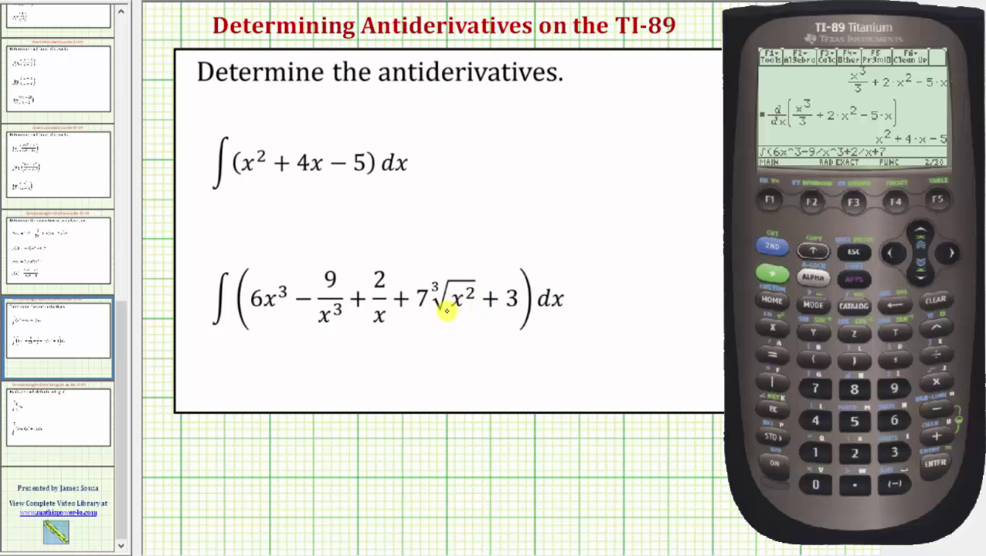
pyautogui.click(774, 327)
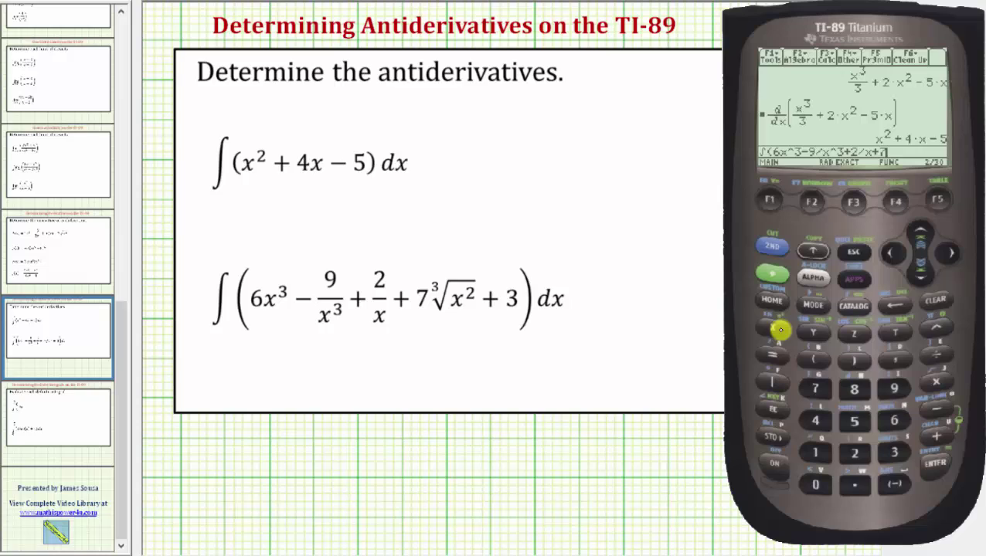
pyautogui.click(940, 329)
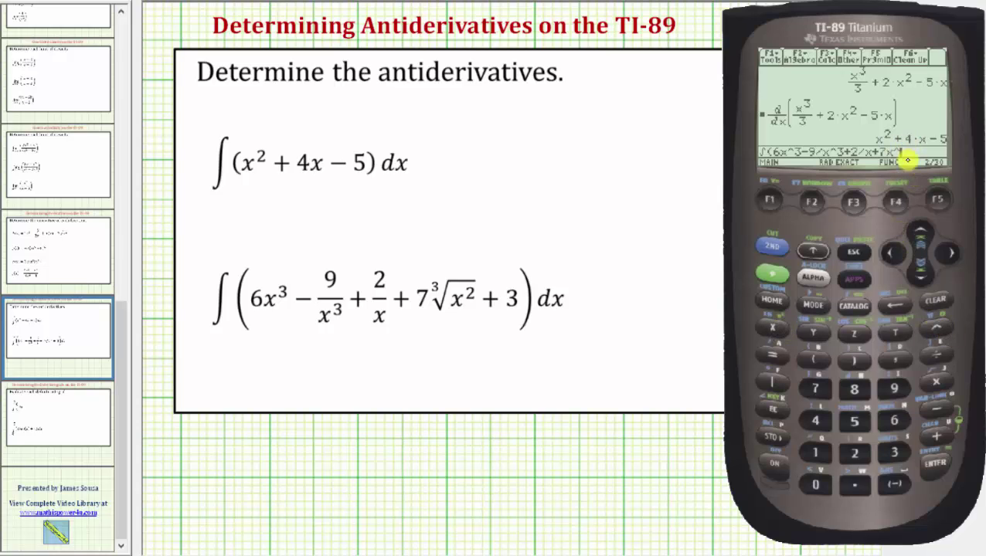
pyautogui.click(814, 360)
pyautogui.click(854, 453)
pyautogui.click(933, 360)
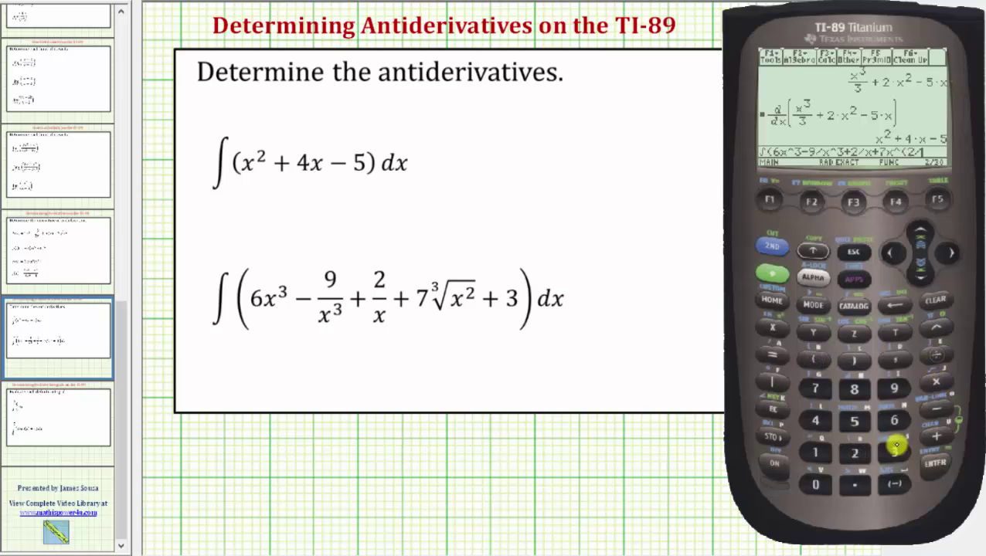
pyautogui.click(893, 449)
pyautogui.click(855, 360)
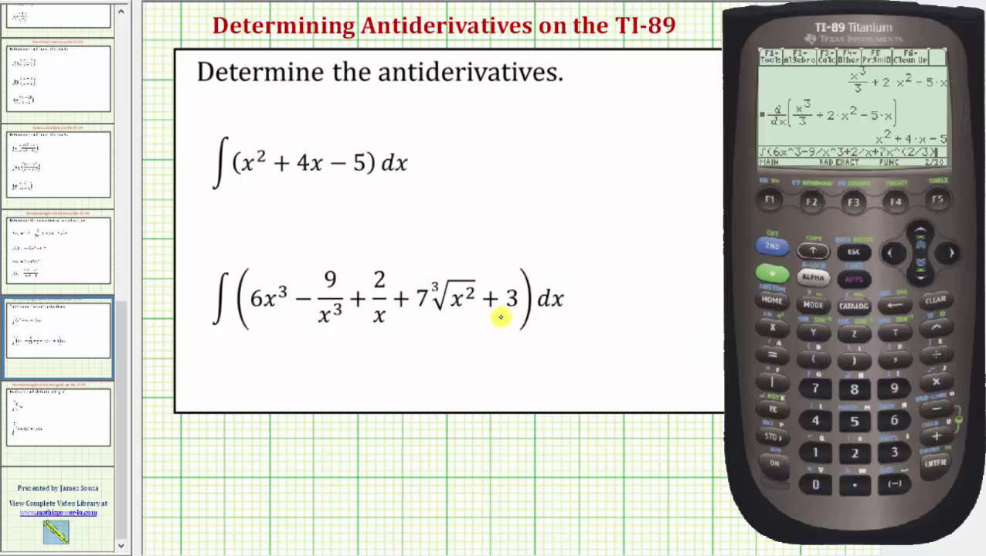
# Step: Add the constant 3, then integrate with respect to x and evaluate
pyautogui.click(935, 436)
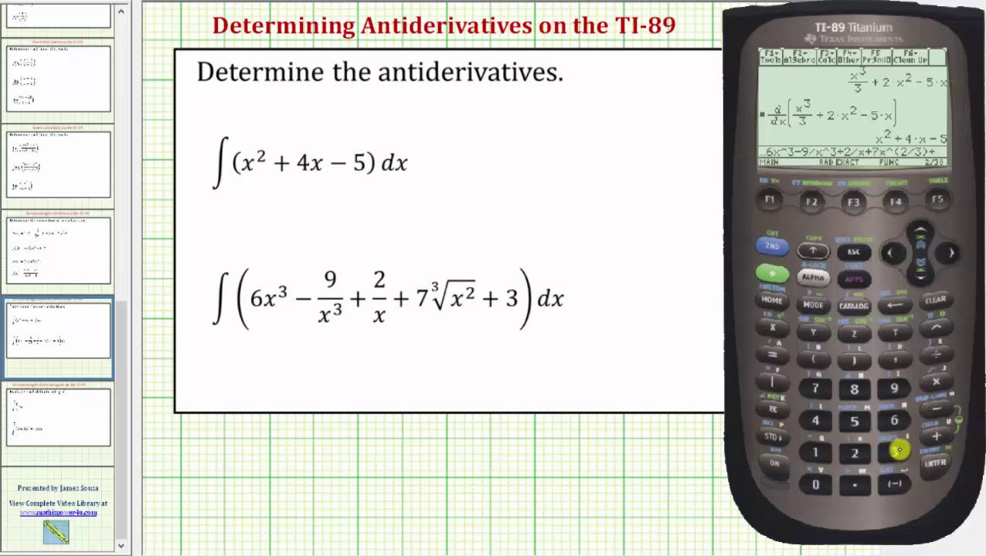
pyautogui.click(896, 451)
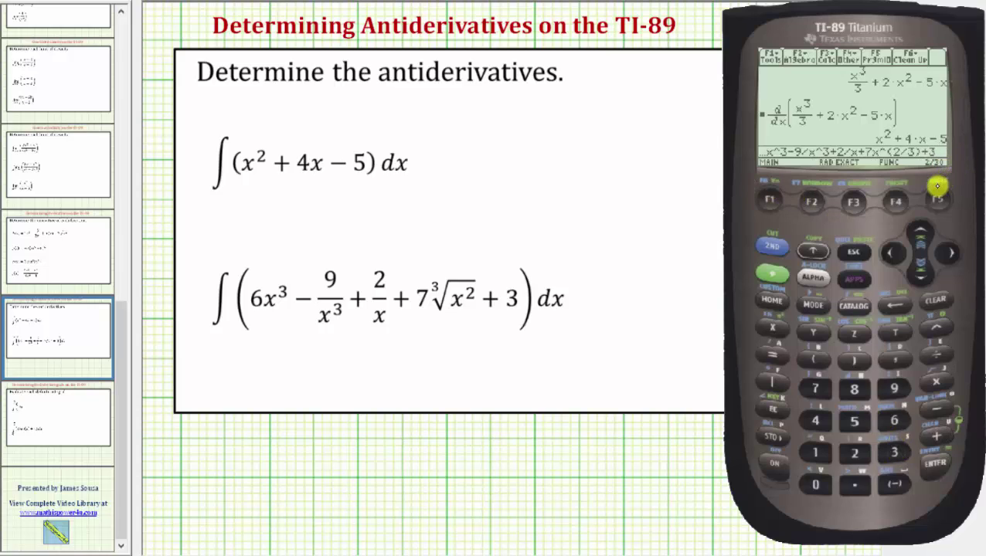
pyautogui.click(894, 360)
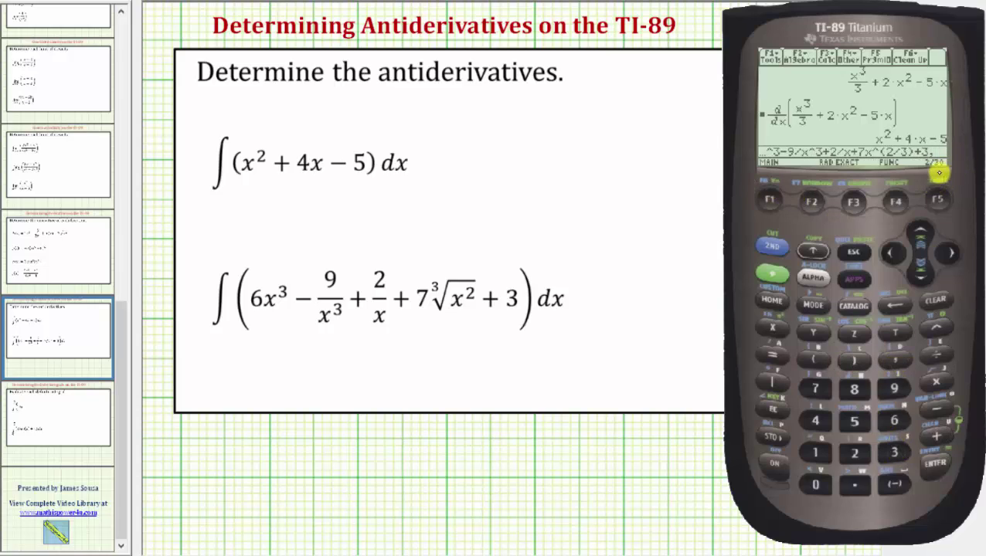
pyautogui.click(801, 330)
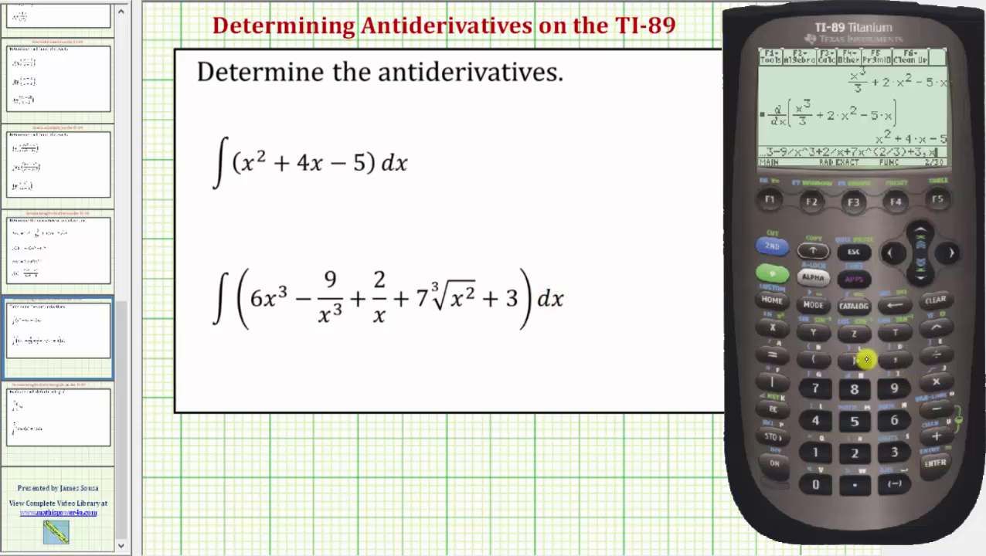
pyautogui.click(855, 358)
pyautogui.click(936, 464)
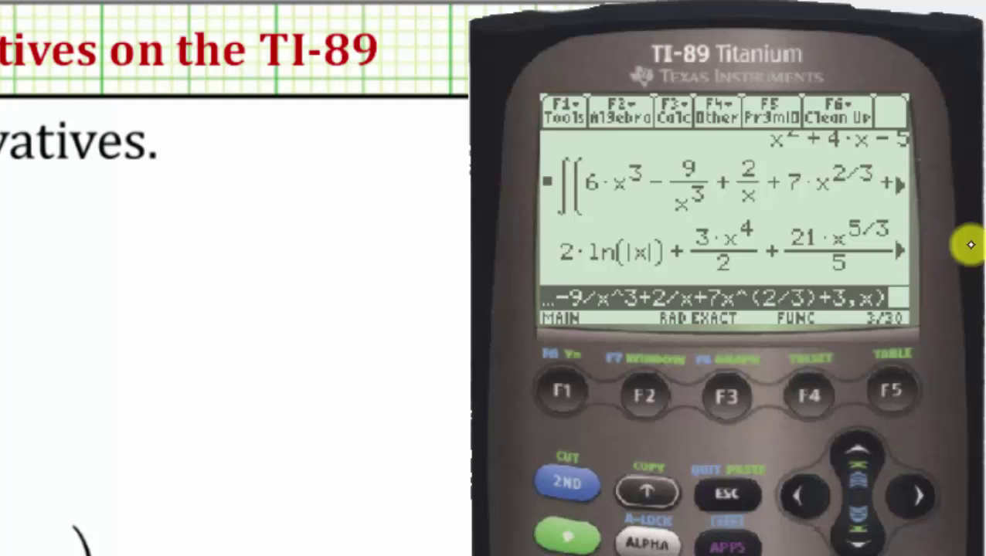
pyautogui.click(858, 451)
pyautogui.click(919, 496)
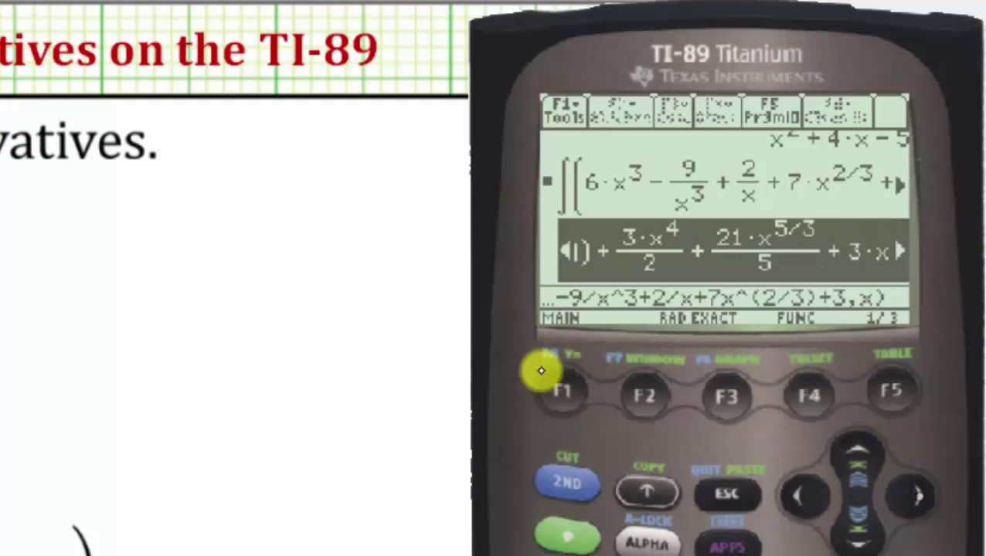
pyautogui.click(799, 498)
pyautogui.click(799, 498)
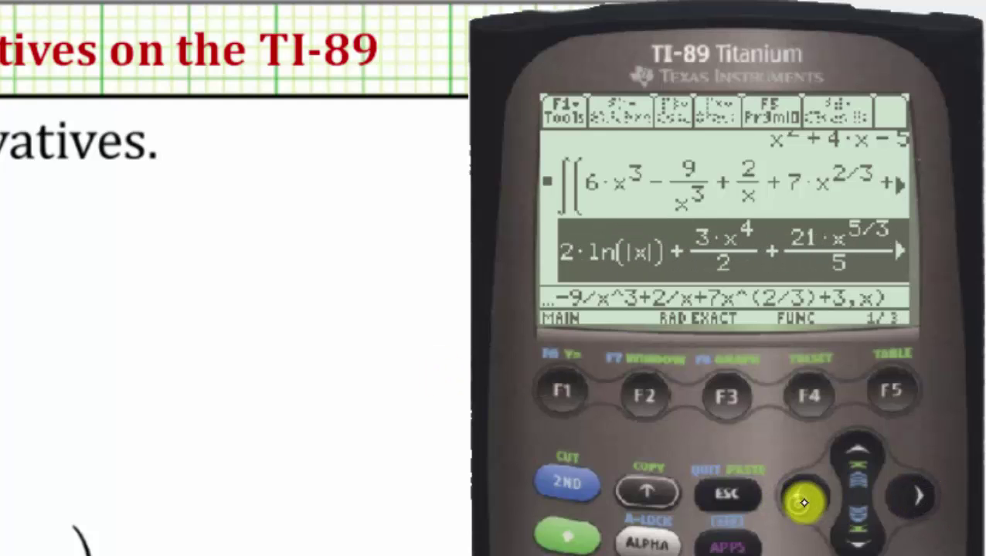